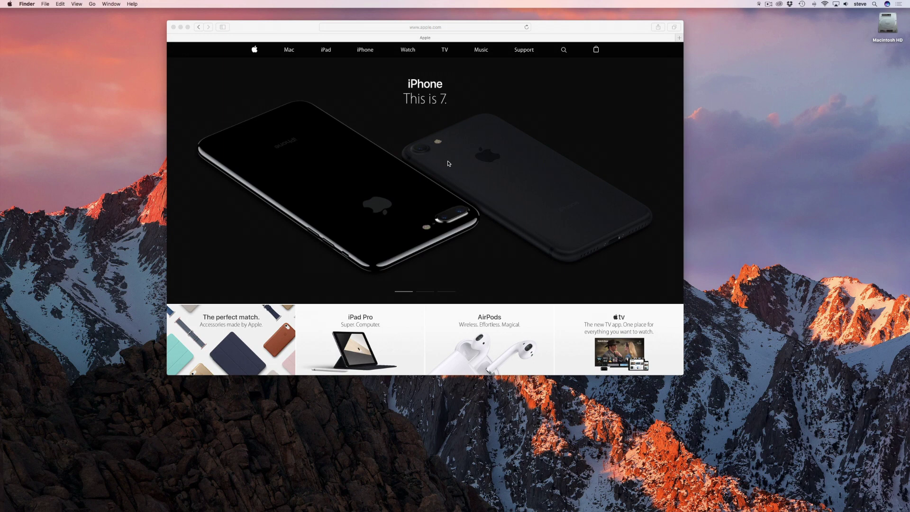
Capture the full screen with Shift-Command-3 and open the new desktop screenshot in Preview
key("shift+super+3")
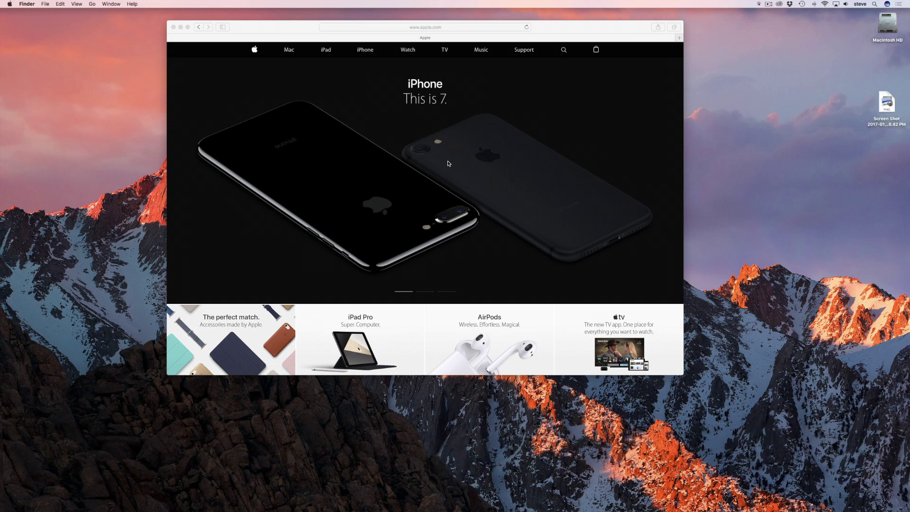
left_click(891, 102)
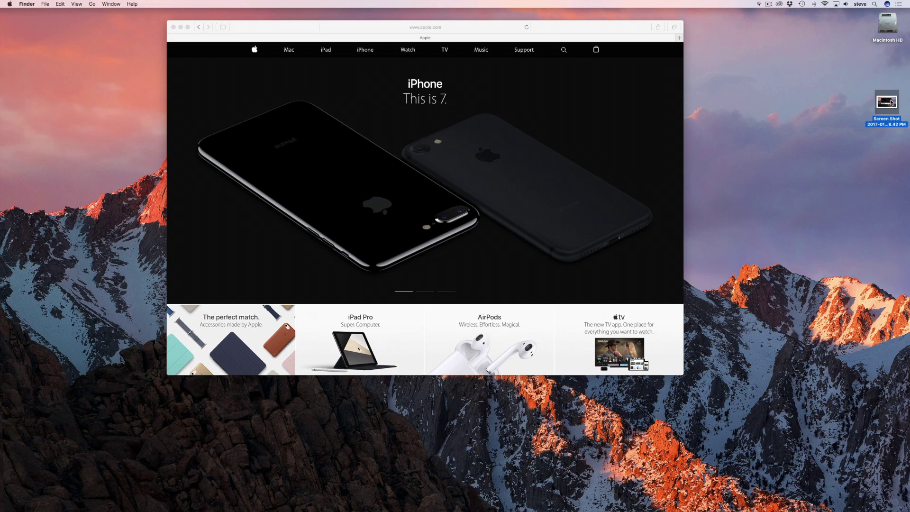
double_click(891, 102)
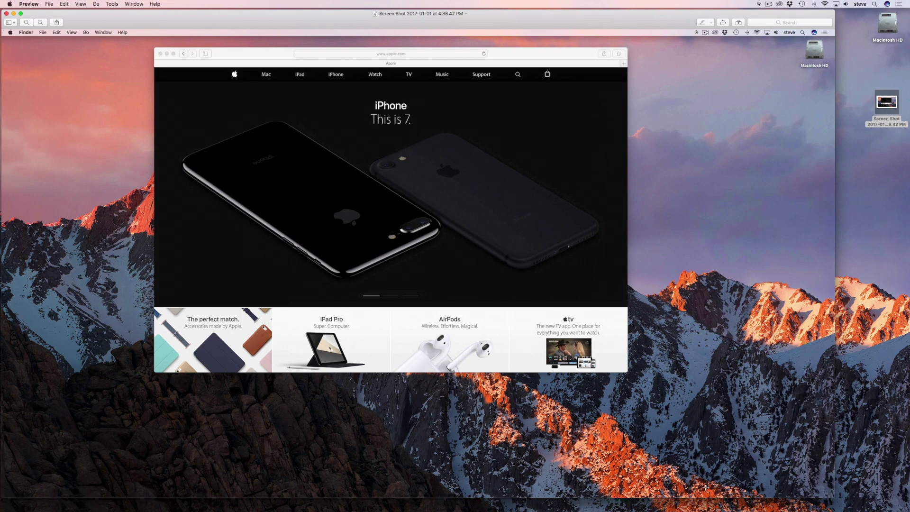
Capture a dragged area of the Safari page and open that screenshot in Preview
key("super+w")
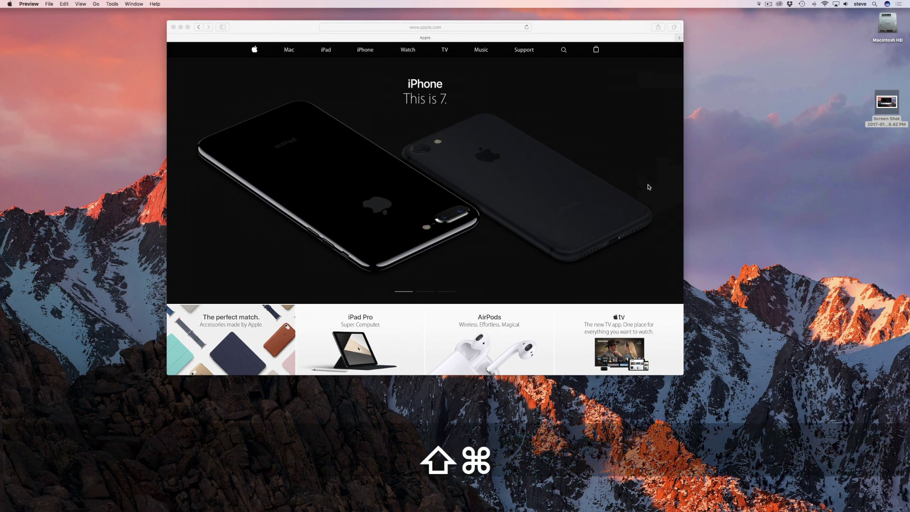
key("super+shift+4")
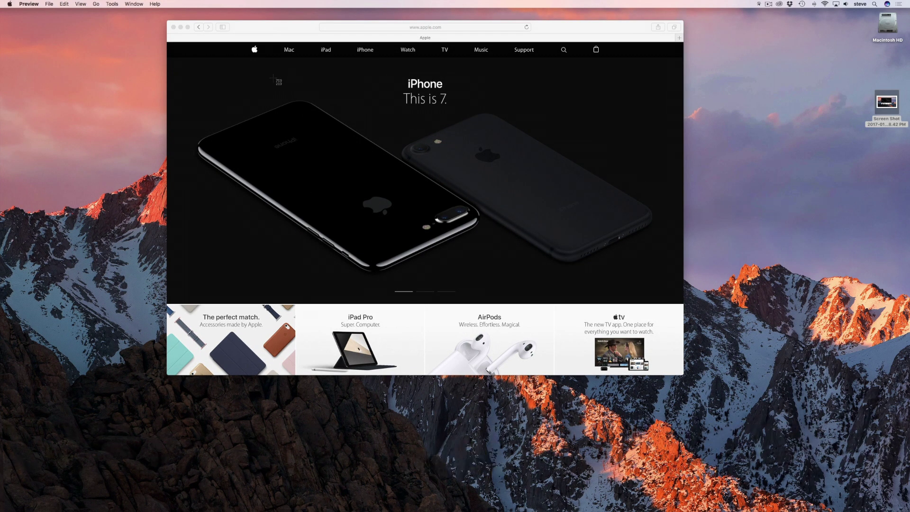
left_click_drag(273, 78, 559, 278)
key("super+shift+4")
key("space")
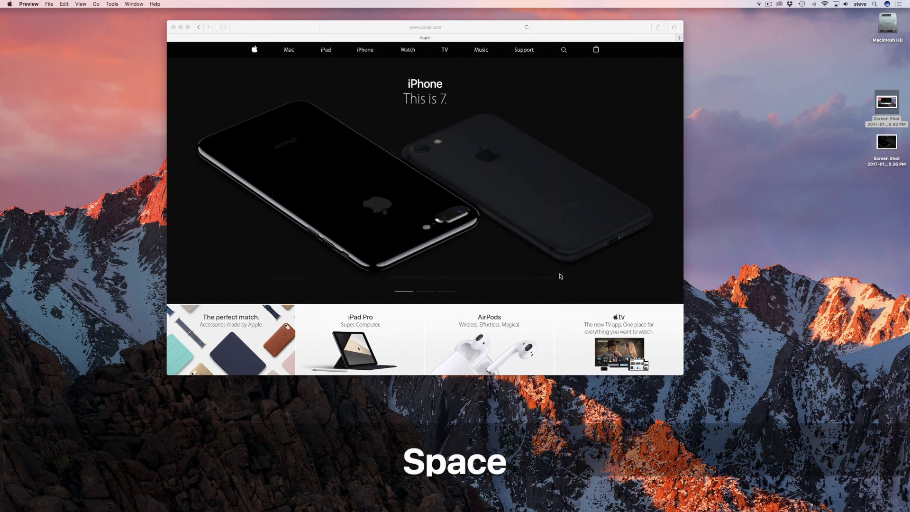
double_click(886, 143)
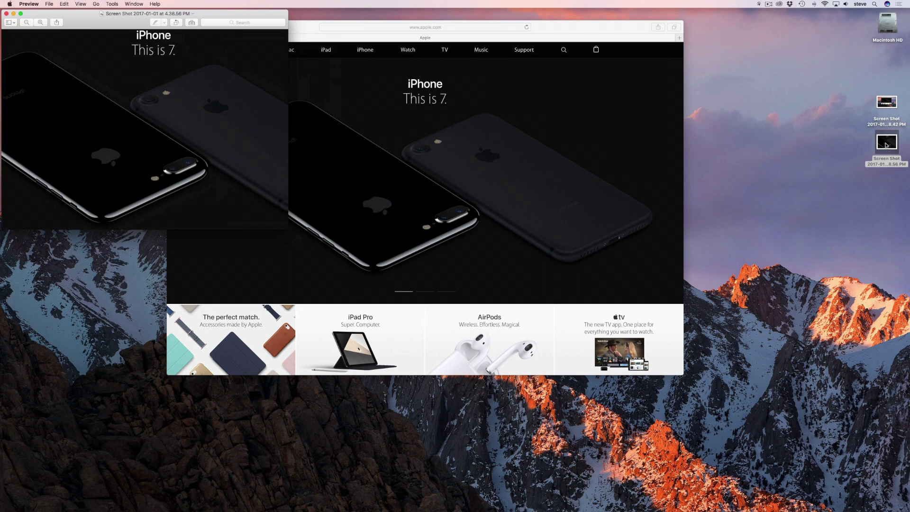
Capture the whole Safari window as a screenshot and open it in Preview
key("super+w")
key("super+shift+4")
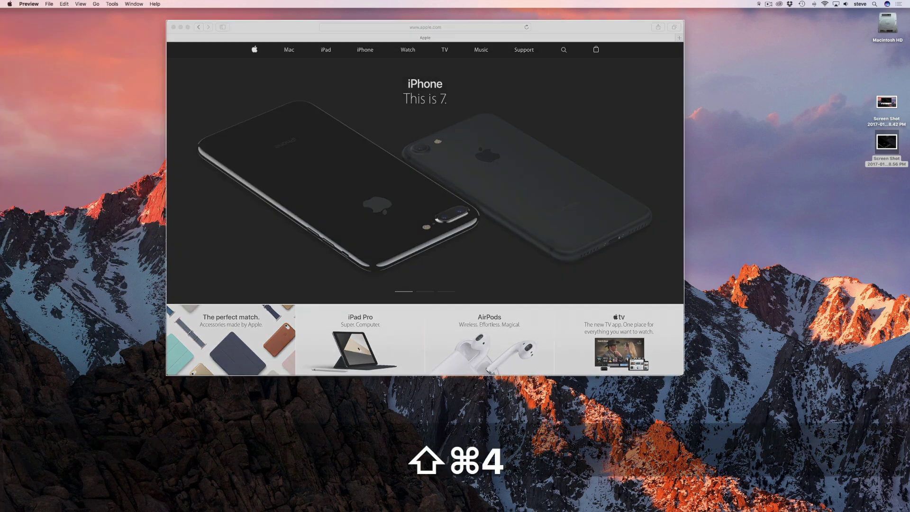
key("Escape")
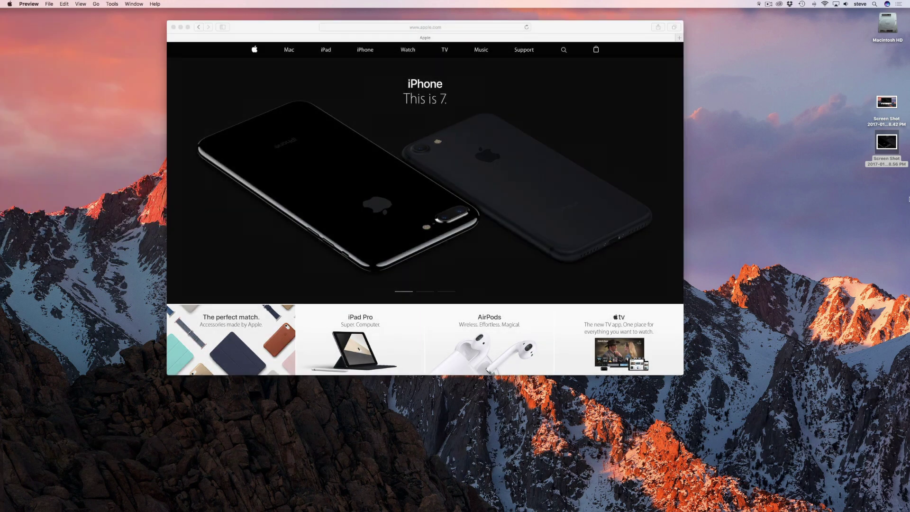
left_click(886, 182)
key("super+o")
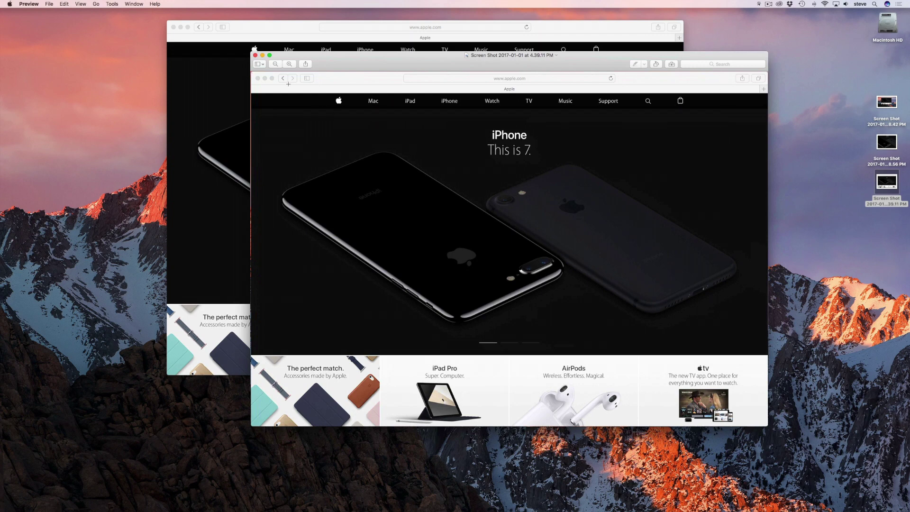
Take another Safari window screenshot, including its shadow, and view it in Preview
left_click(255, 55)
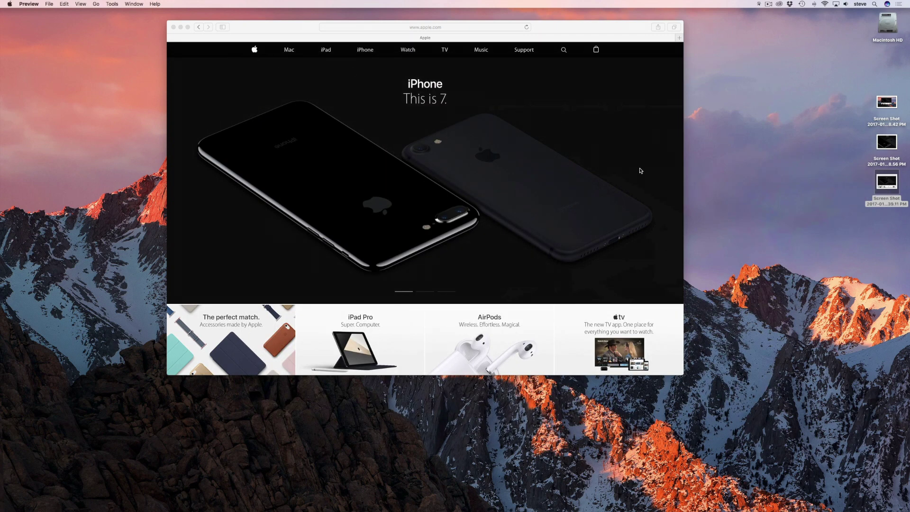
key("super+shift+4")
key("space")
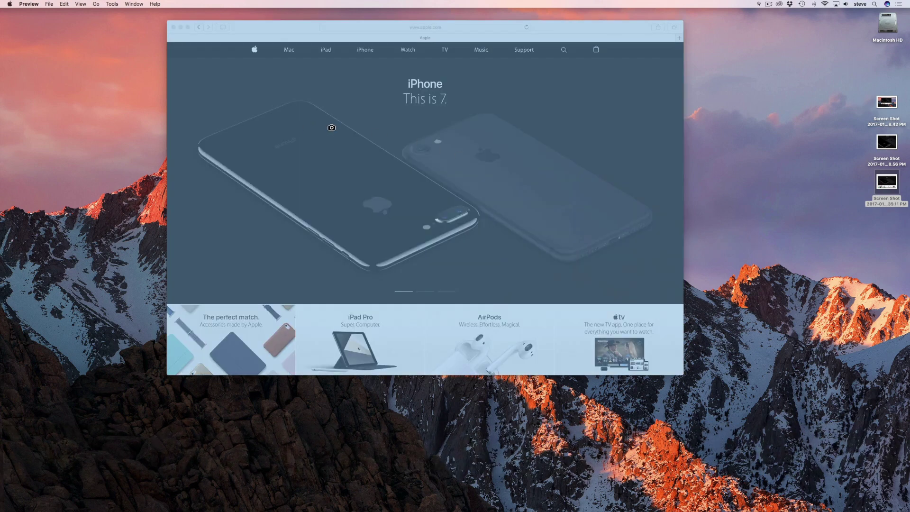
left_click(332, 127)
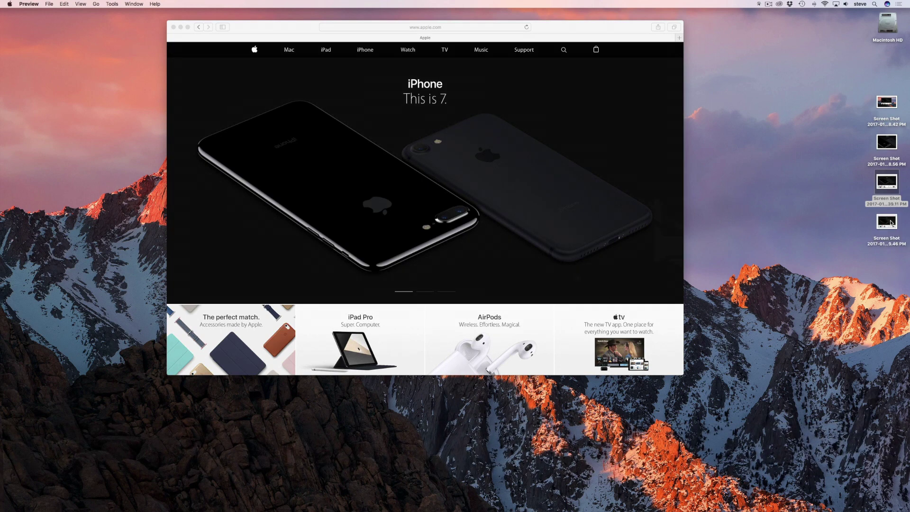
double_click(887, 222)
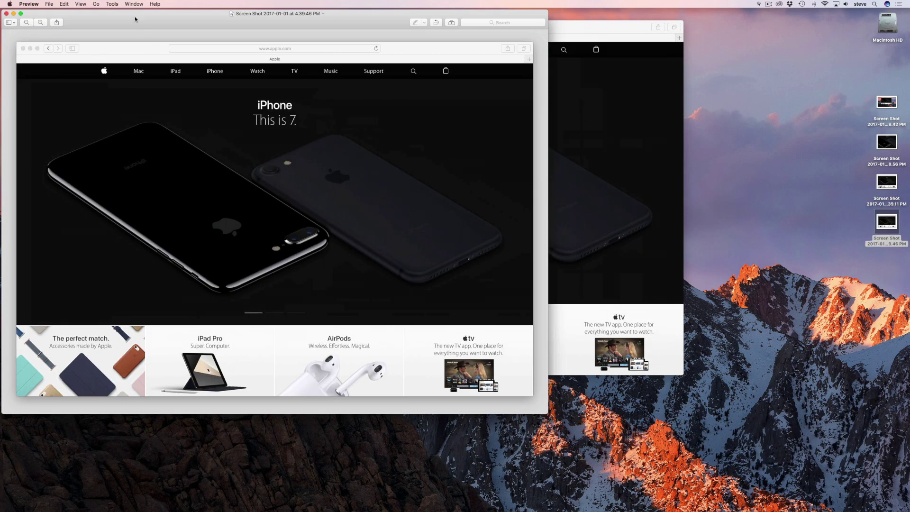
left_click_drag(135, 19, 327, 30)
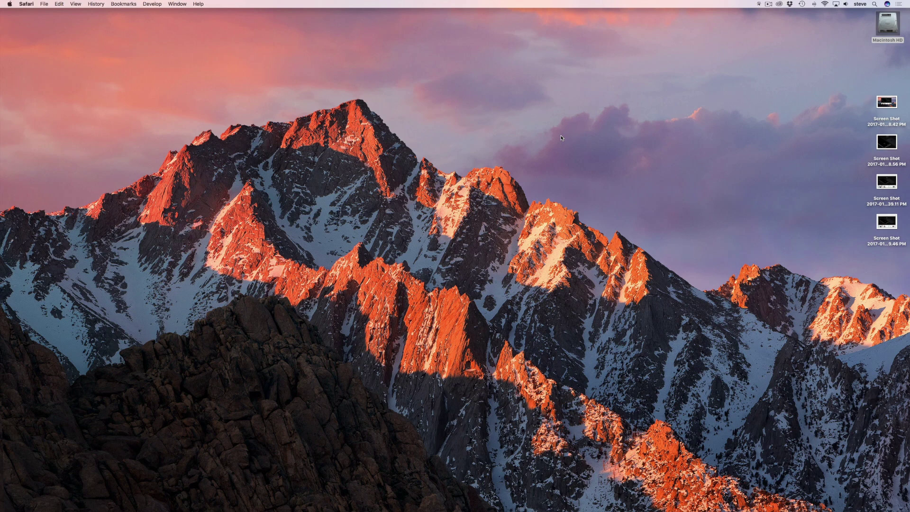
Launch Terminal from Spotlight and move its window to the right
key("super+space")
type("terminal")
key("Return")
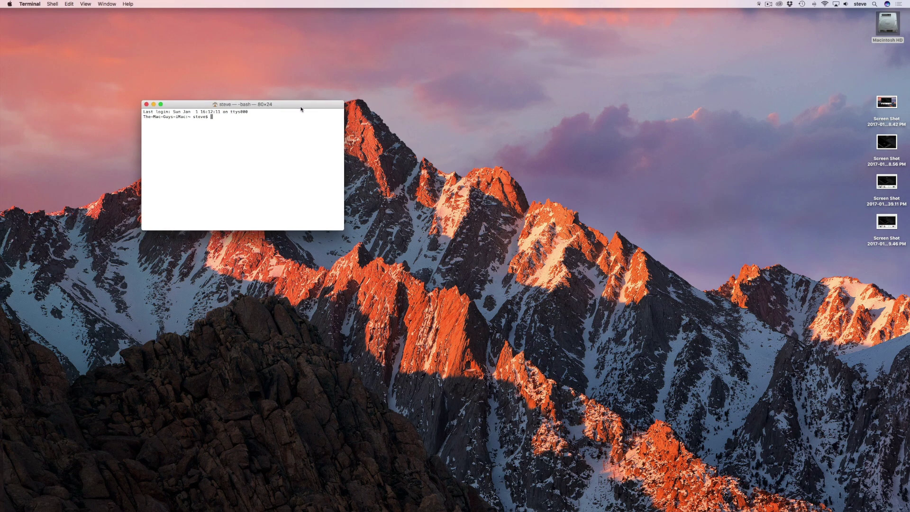
left_click_drag(327, 105, 551, 121)
Browse Macintosh HD > Users > home folder > Documents in Finder, then bring Terminal forward
double_click(788, 100)
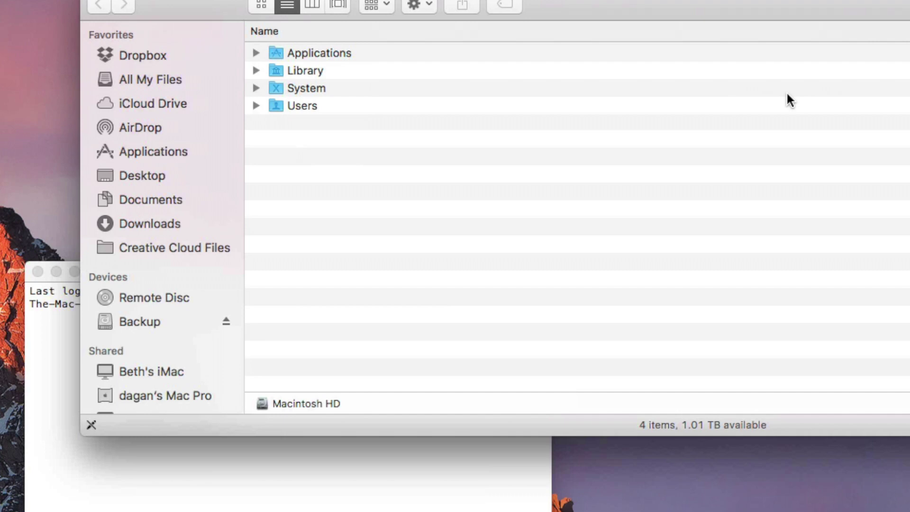
double_click(318, 104)
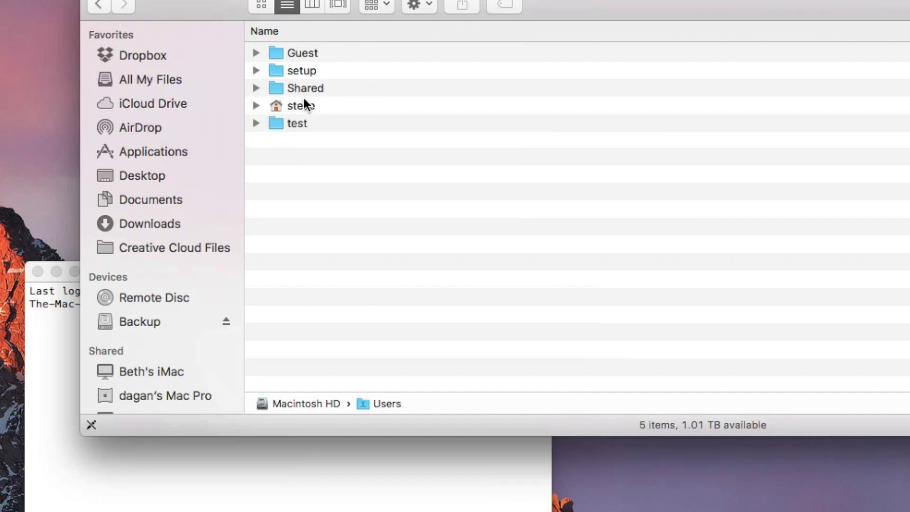
double_click(302, 99)
double_click(314, 105)
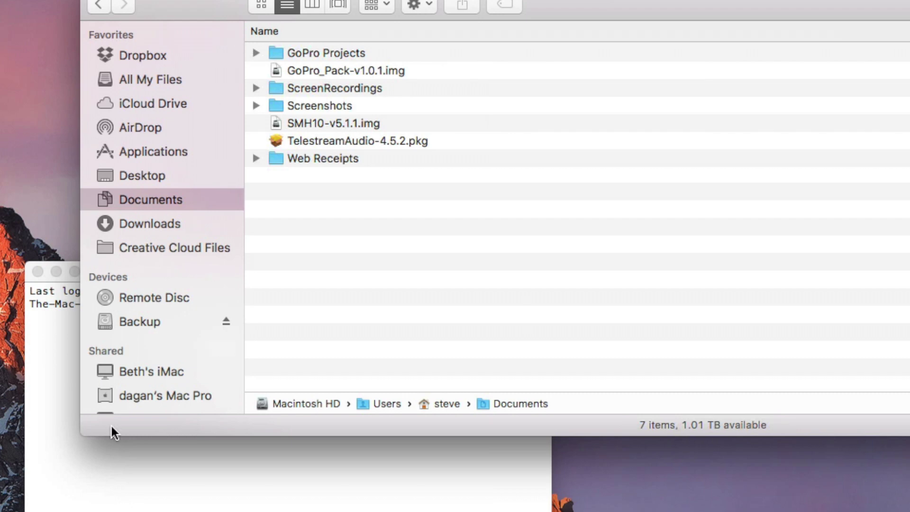
left_click(63, 416)
left_click_drag(310, 260, 23, 88)
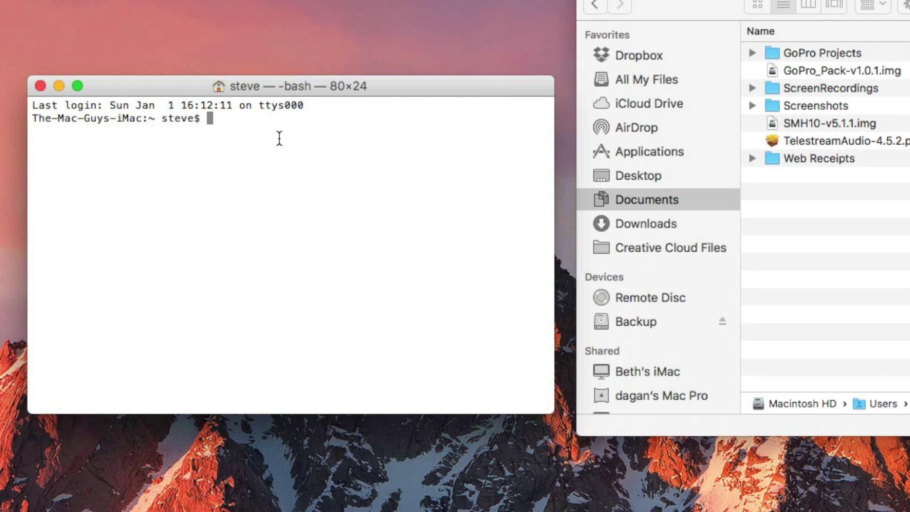
Run 'defaults write com.apple.screencapture location' with the Documents/Screenshots folder path dragged in
type("defaul")
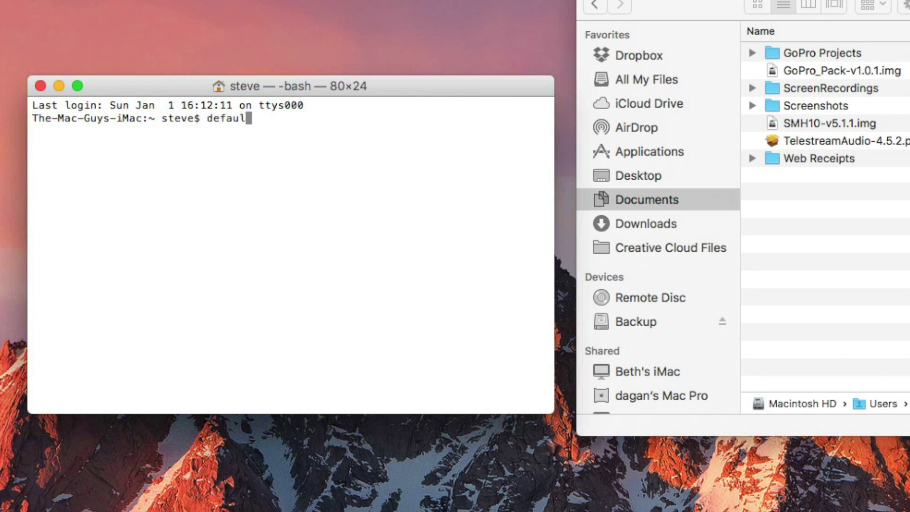
type("ts write com")
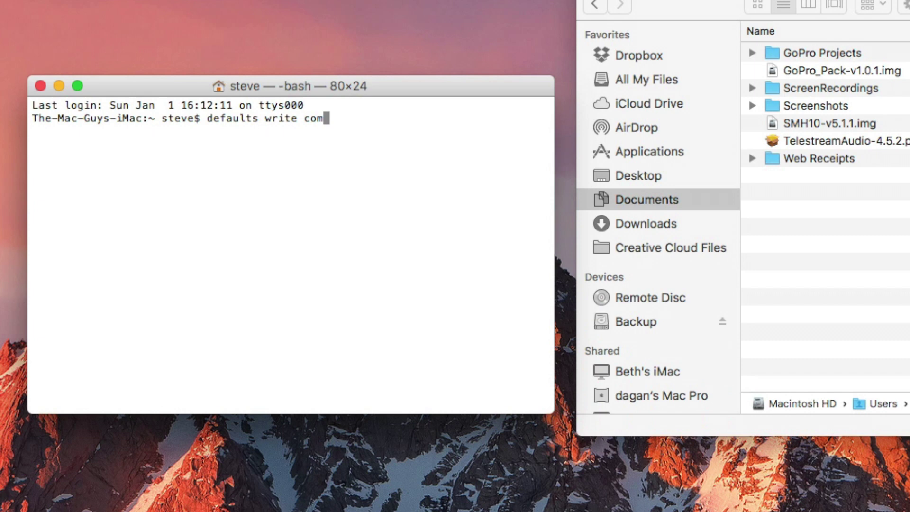
type(".apple.sc")
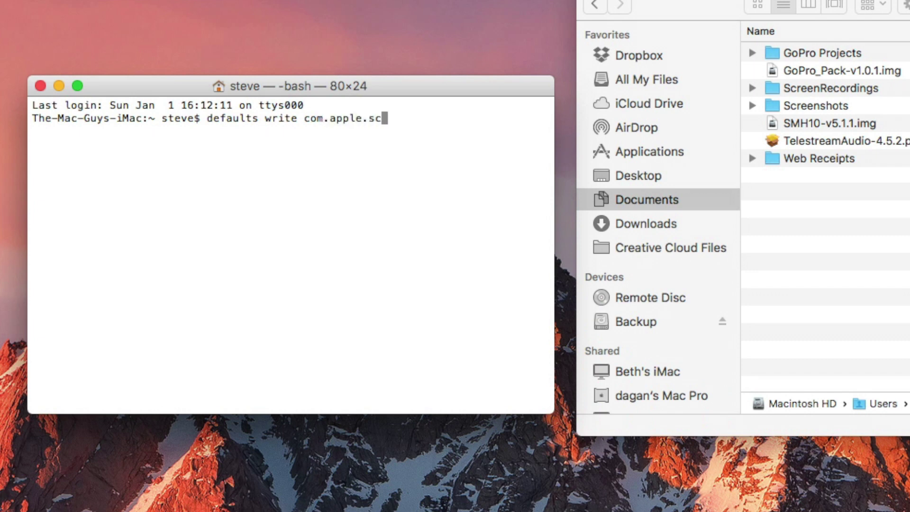
type("reencaptu")
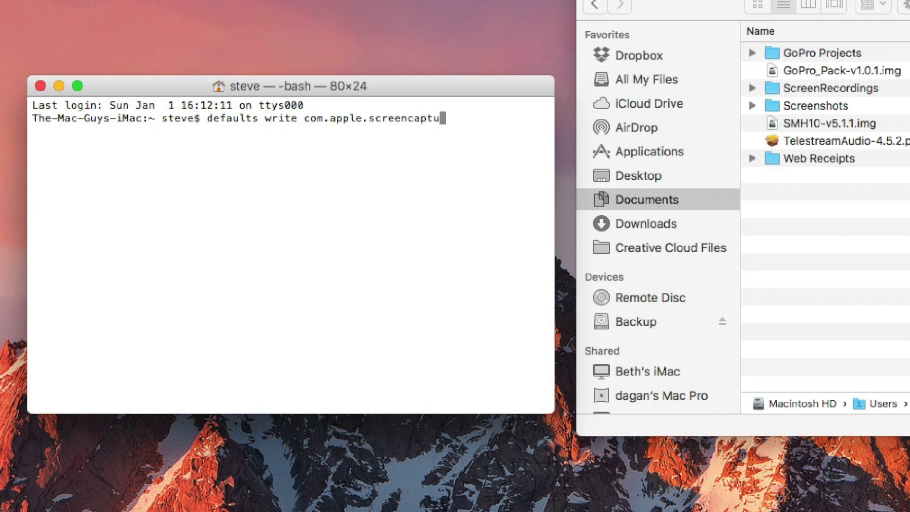
type("re location")
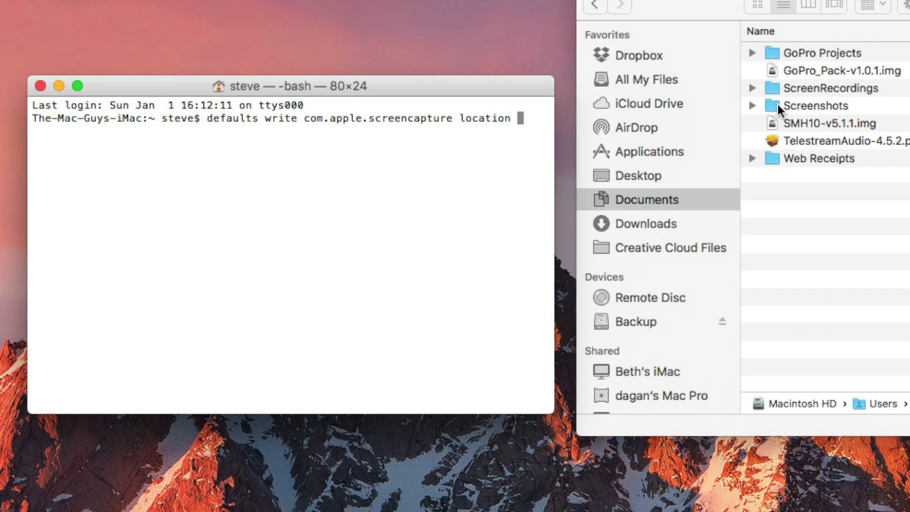
left_click_drag(775, 100, 526, 121)
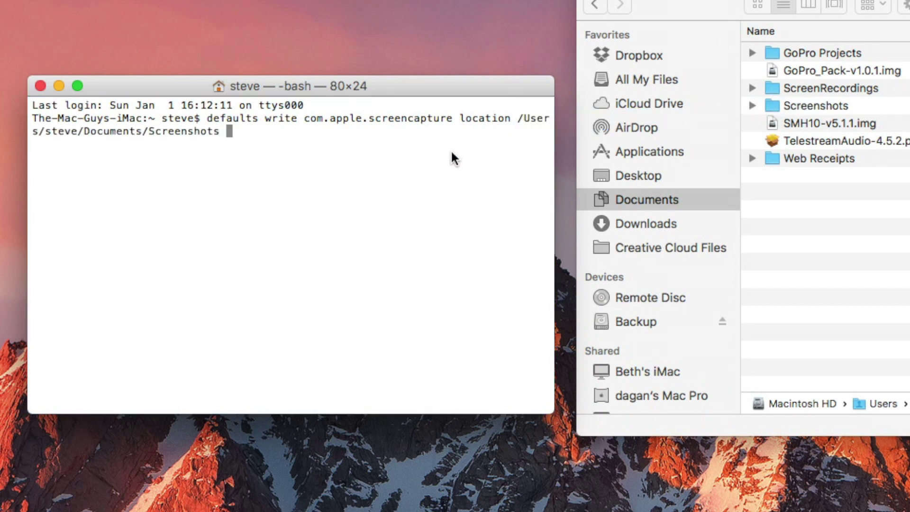
key("Return")
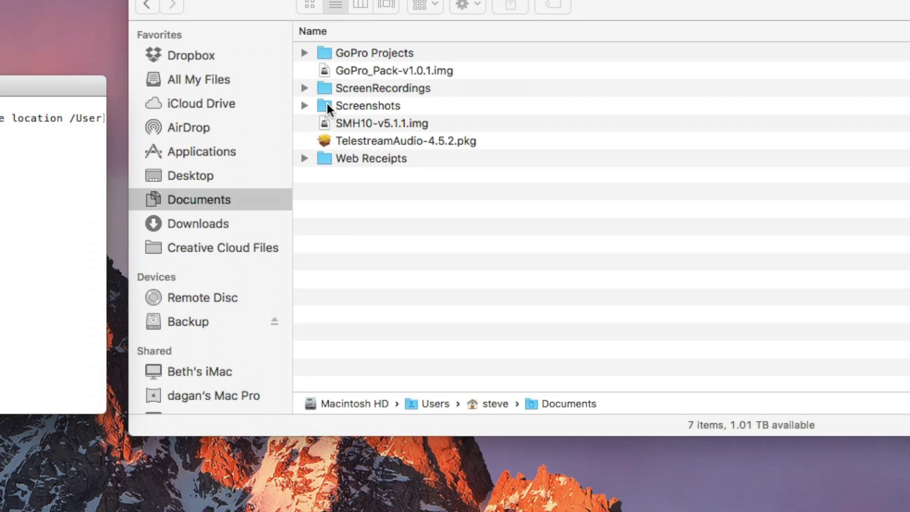
Open the Screenshots folder, capture the Terminal window, and open the new screenshot in Preview
double_click(327, 104)
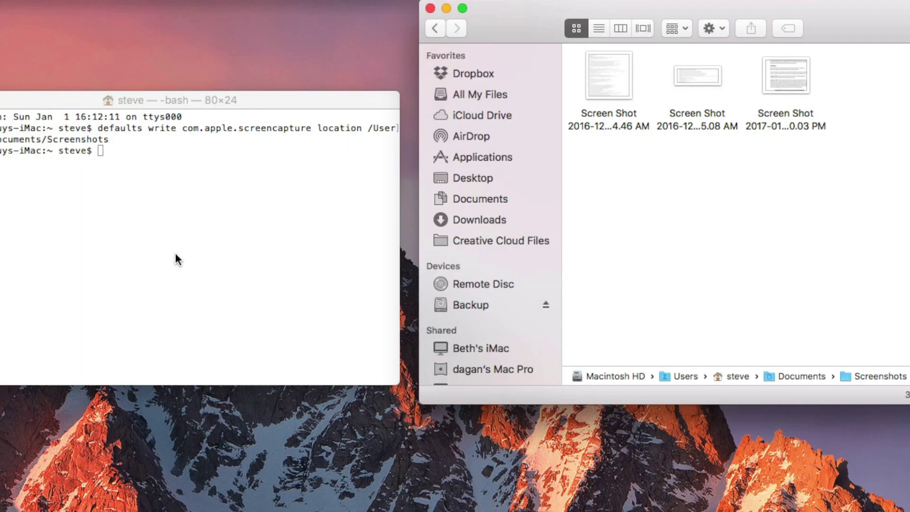
key("super+shift+4")
key("space")
left_click(27, 175)
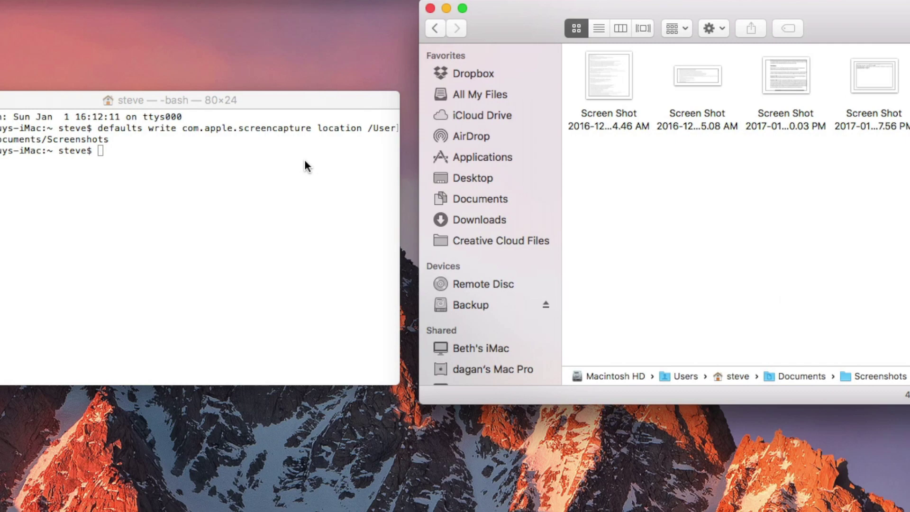
double_click(886, 87)
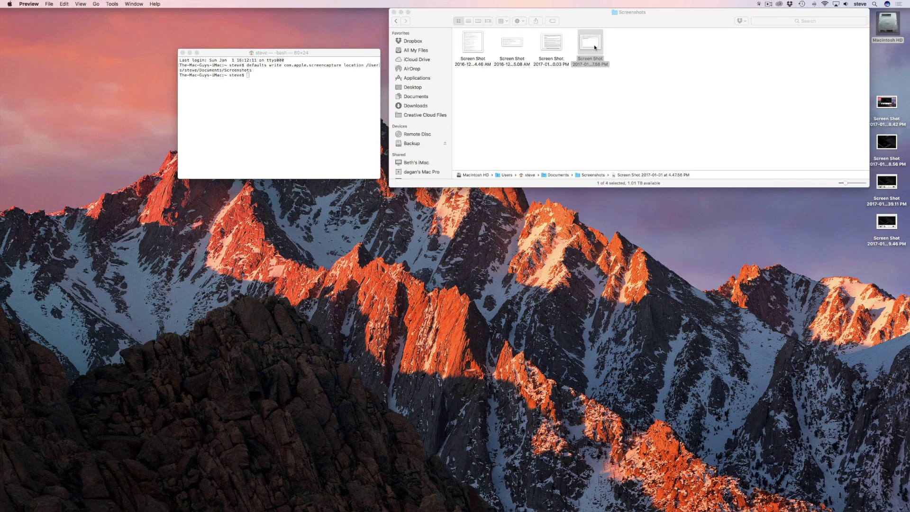
double_click(592, 43)
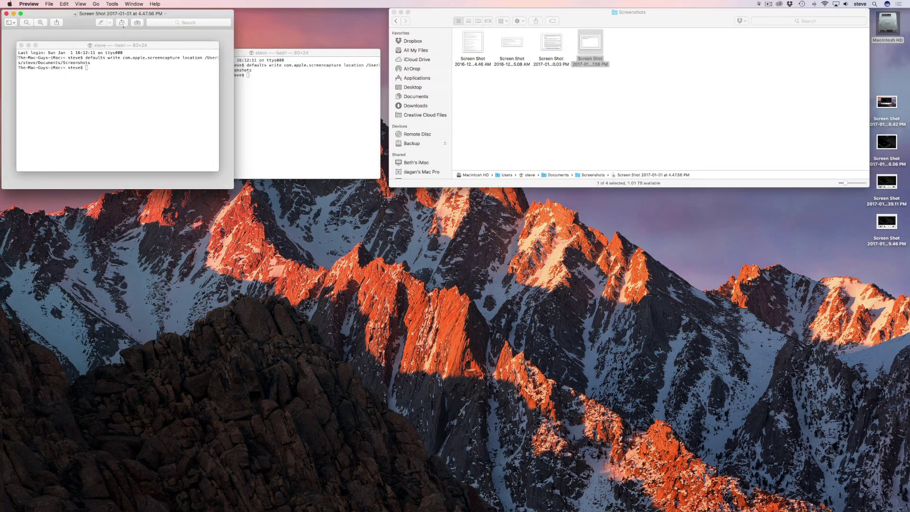
left_click_drag(110, 14, 558, 64)
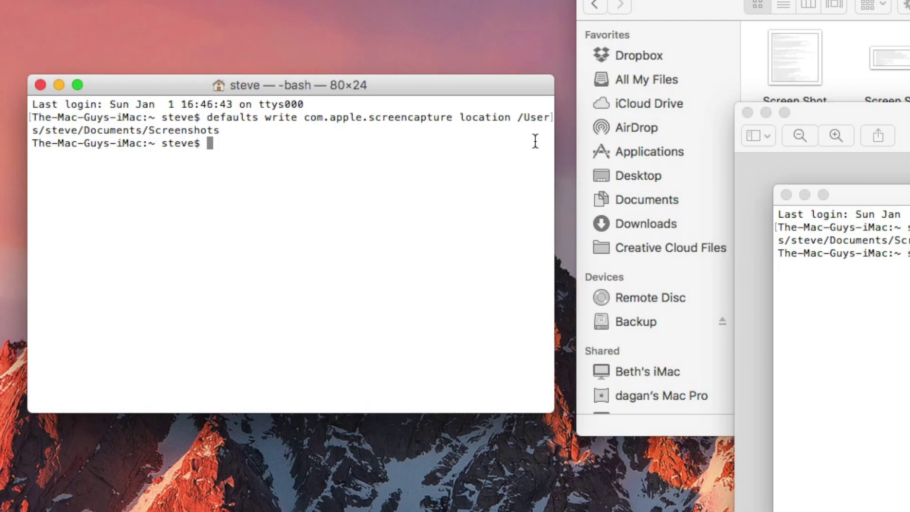
Run 'defaults write com.apple.screencapture disable-shadow -bool true', then 'killall SystemUIServer'
type("defaults write")
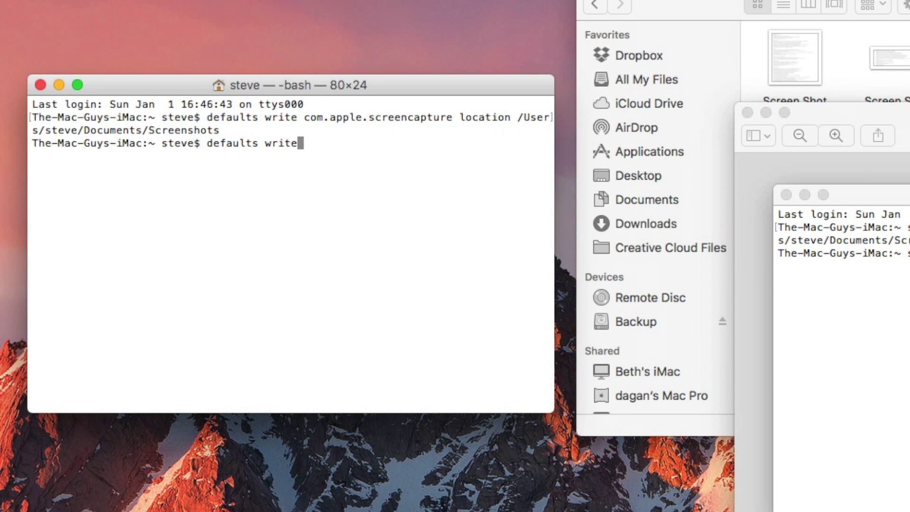
type(" com.apple.")
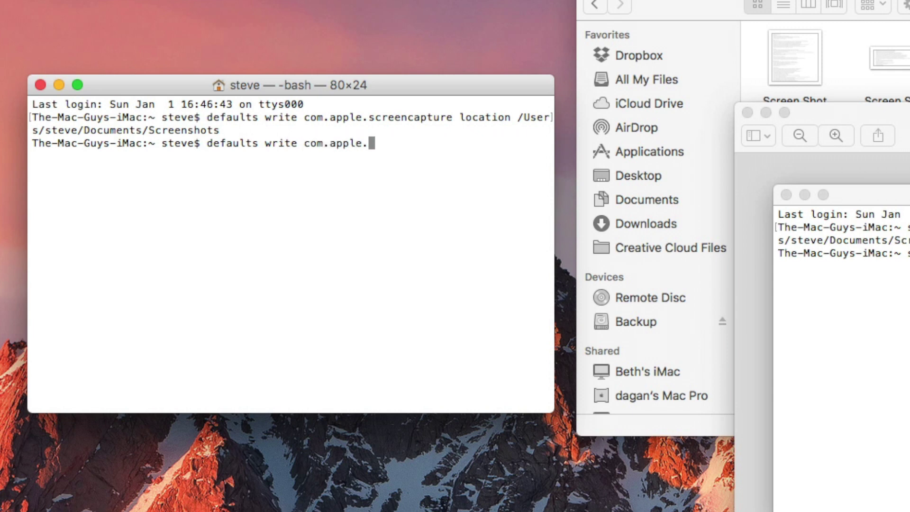
type("screencapture")
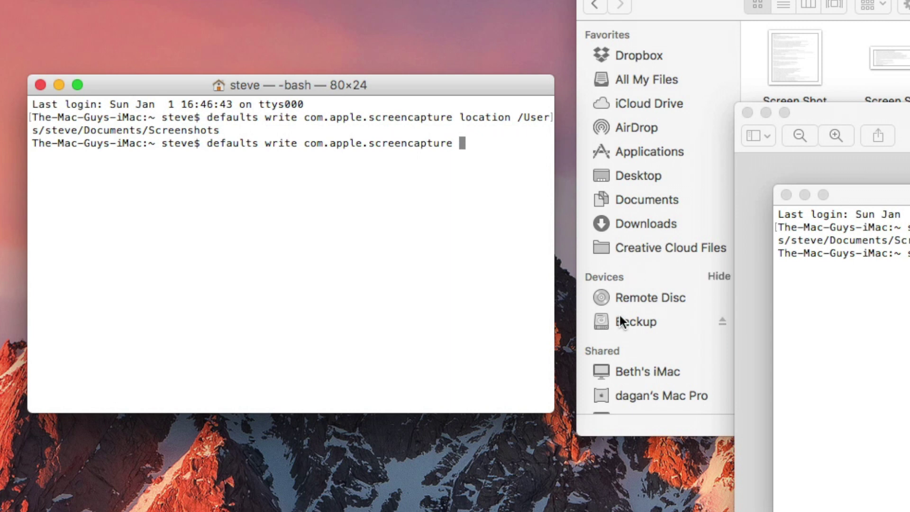
left_click_drag(552, 408, 889, 412)
type("disable")
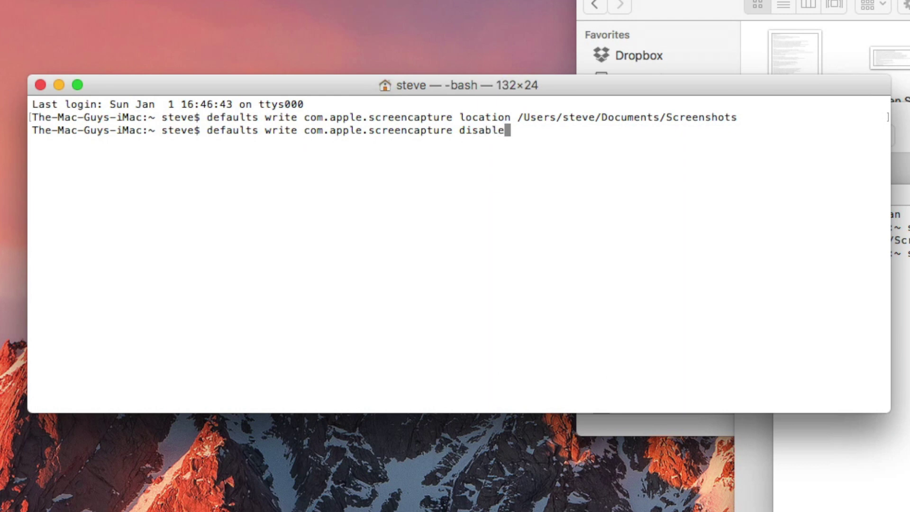
type("-shadow -bool true")
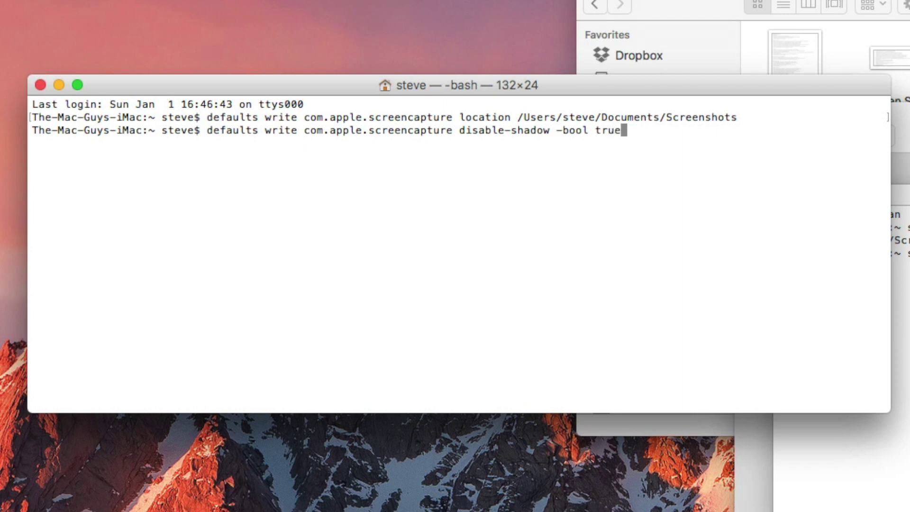
key("Return")
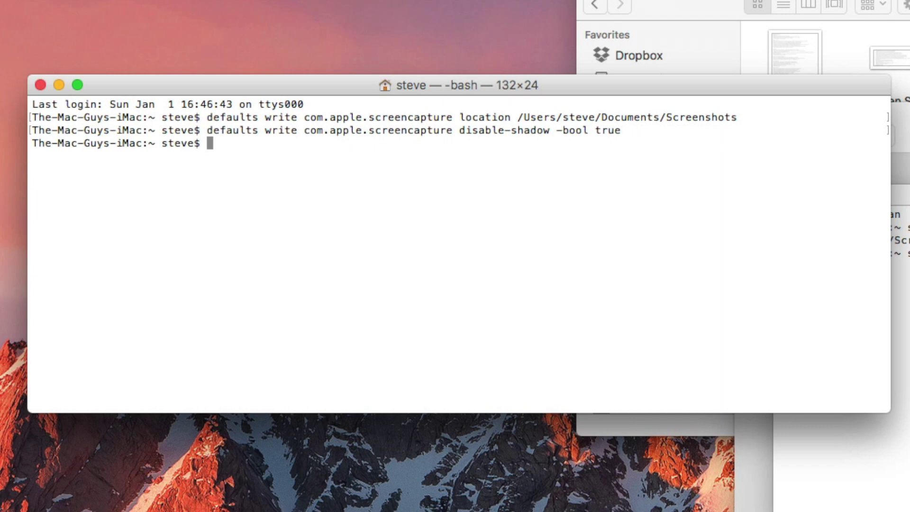
type("killall Sys")
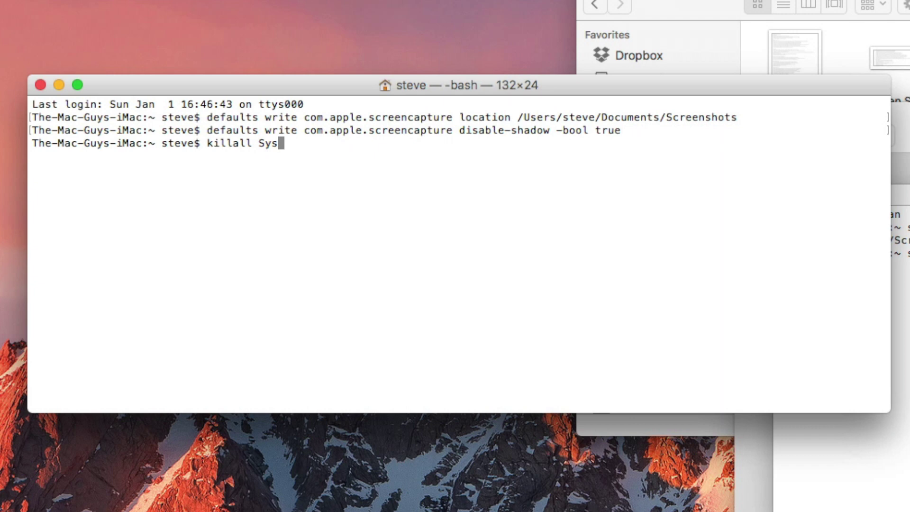
type("temUIServer")
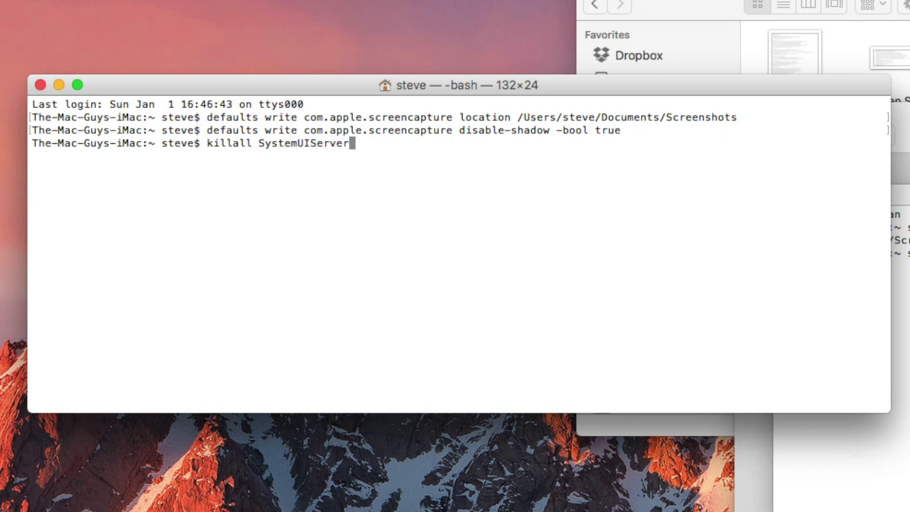
key("Return")
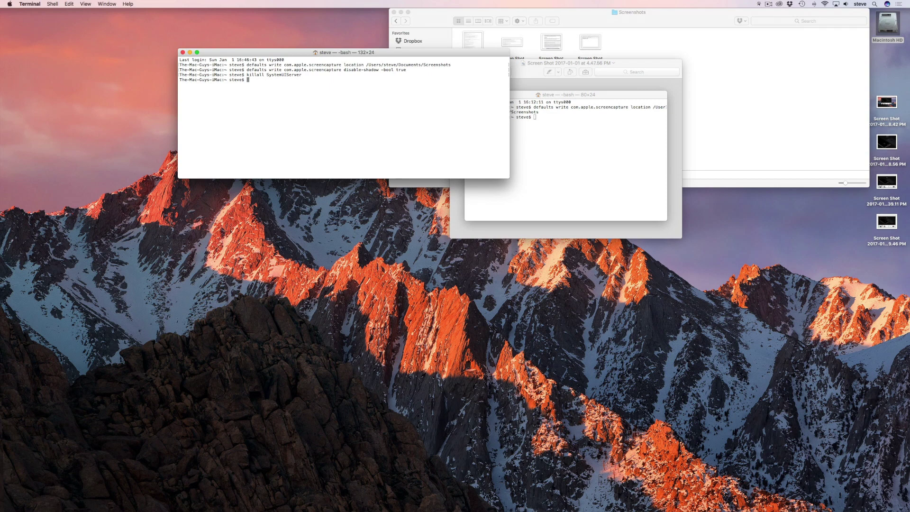
Capture a shadow-free Terminal window screenshot and view it in Preview
key("shift+super+4")
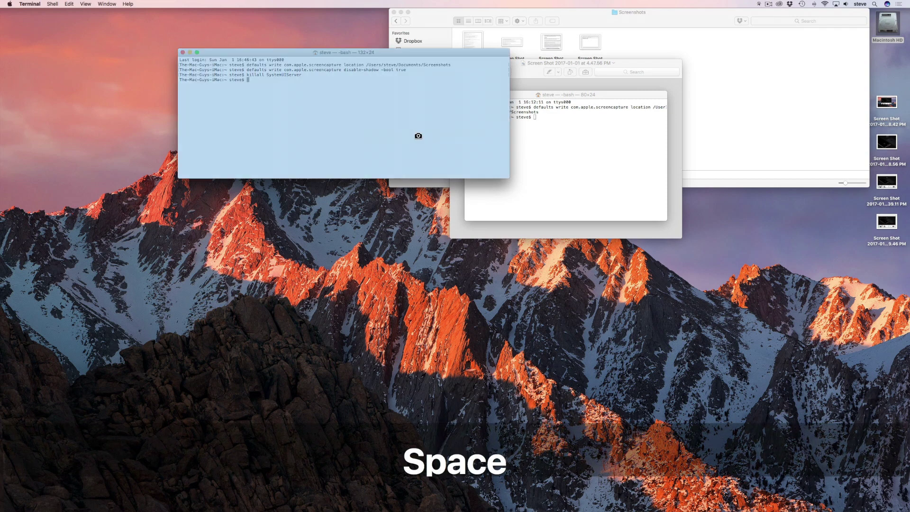
left_click(418, 136)
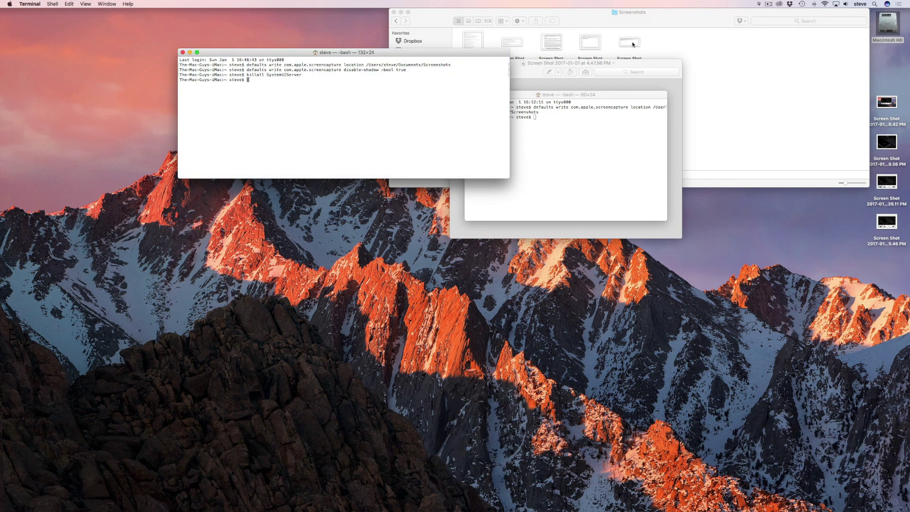
double_click(632, 44)
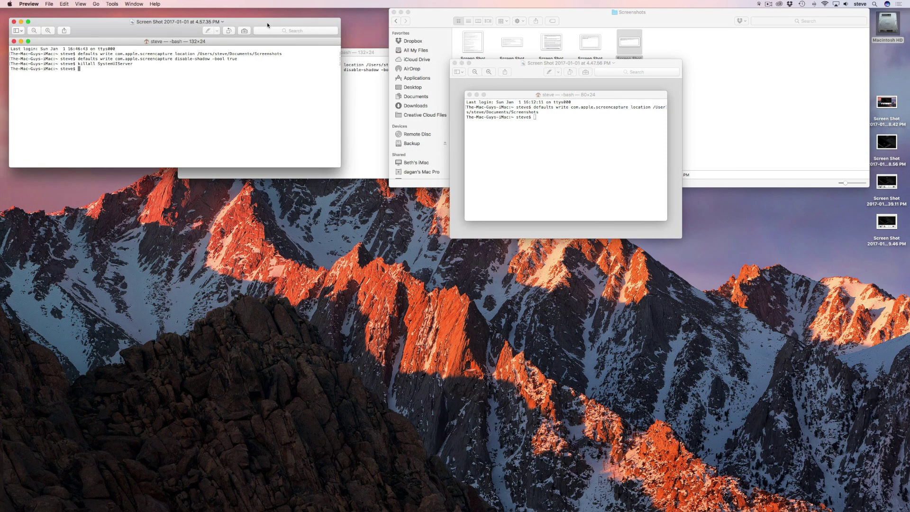
key("super+q")
Check the new screenshot's Get Info to reveal its .png extension, then type the jpg type command
right_click(634, 41)
left_click(658, 85)
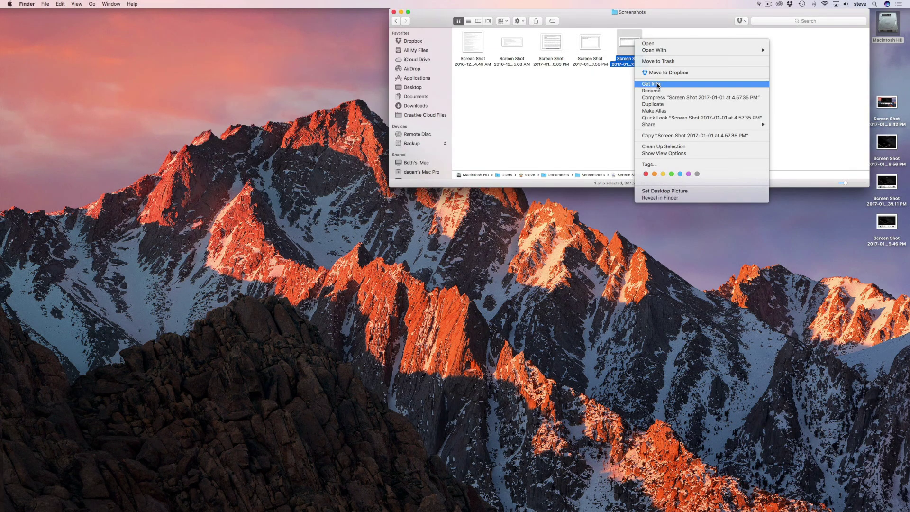
left_click_drag(72, 25, 421, 35)
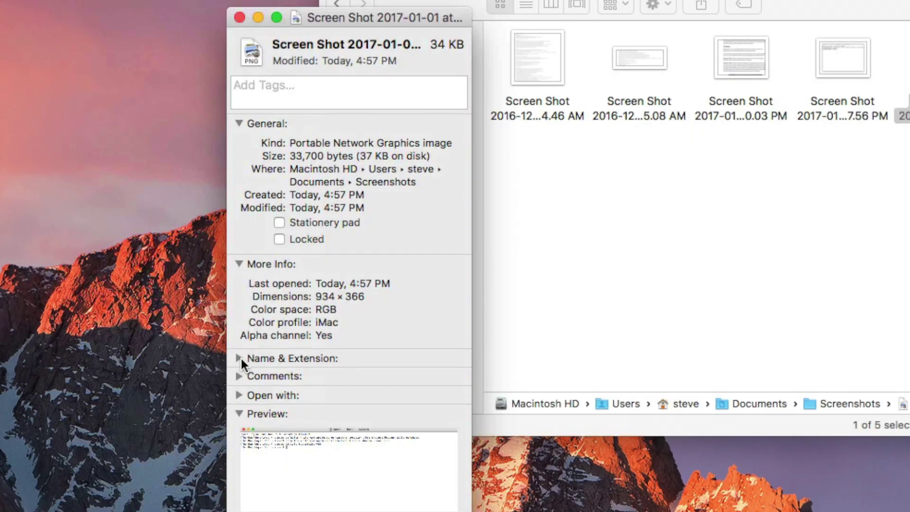
left_click(240, 359)
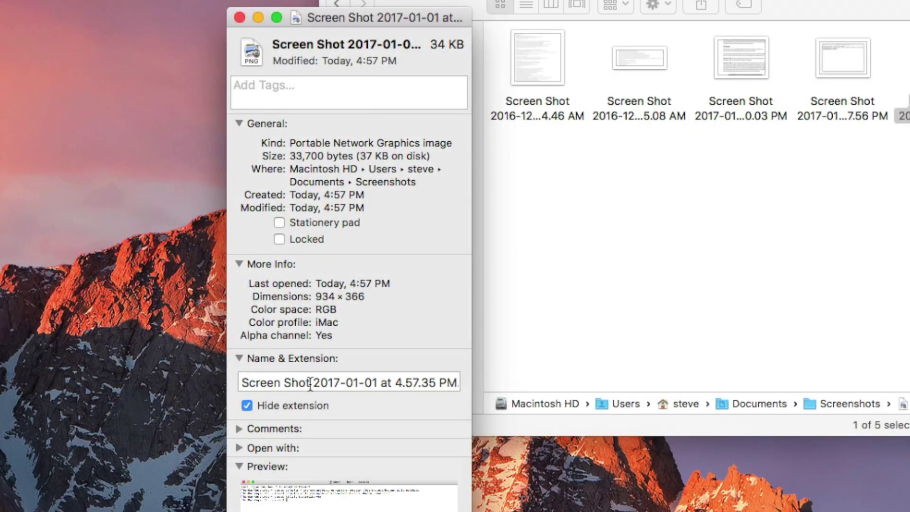
left_click_drag(310, 383, 498, 381)
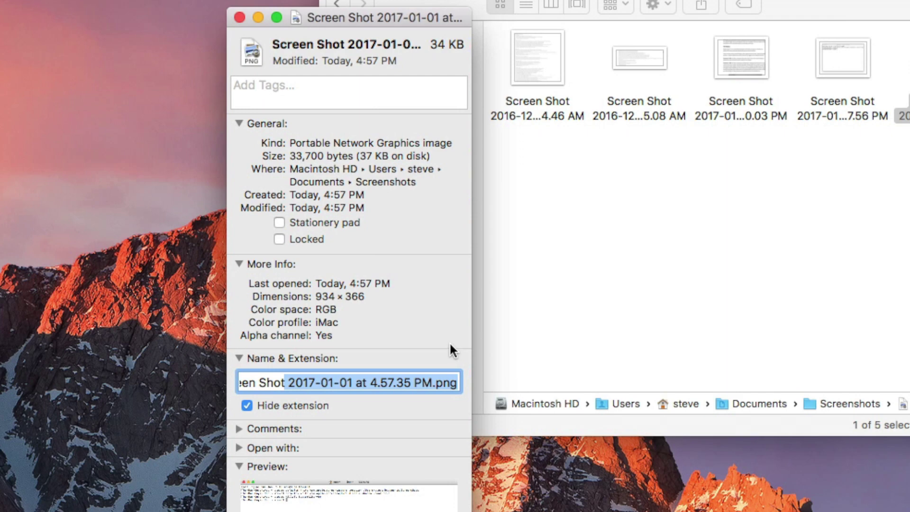
type("defau")
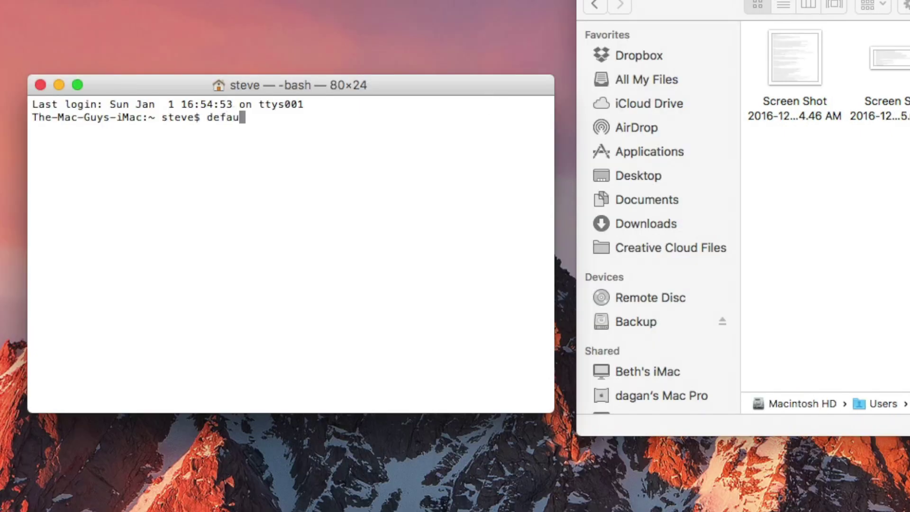
type("lts write")
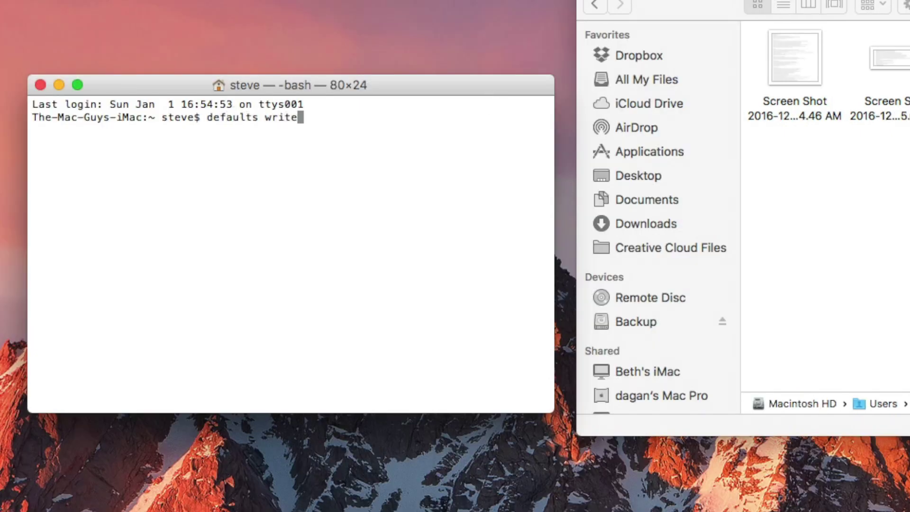
type(" com.app")
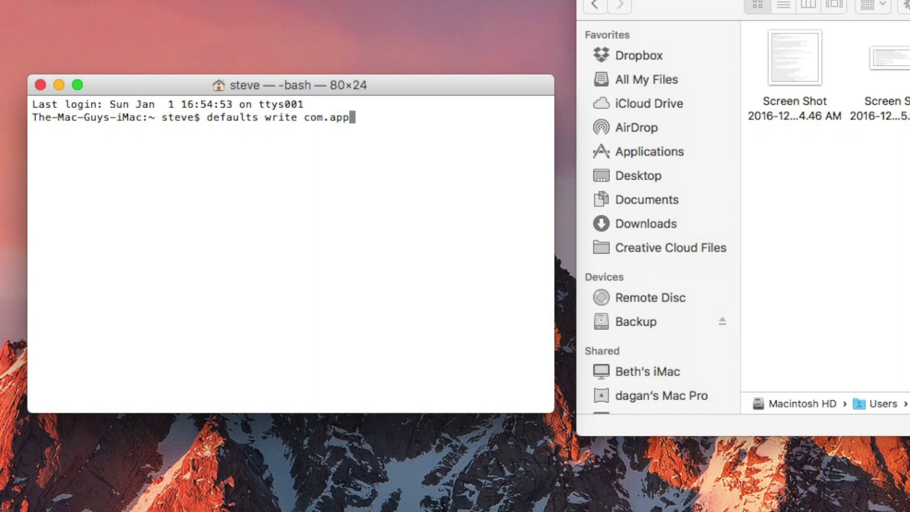
type("le.screencapture type")
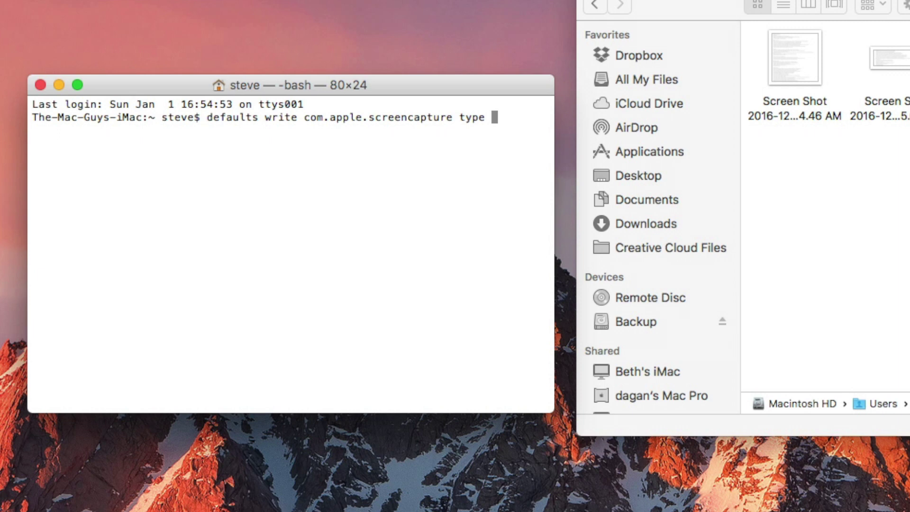
type(" jpg")
Run 'defaults write com.apple.screencapture type jpg' so screenshots save as JPG
key("Return")
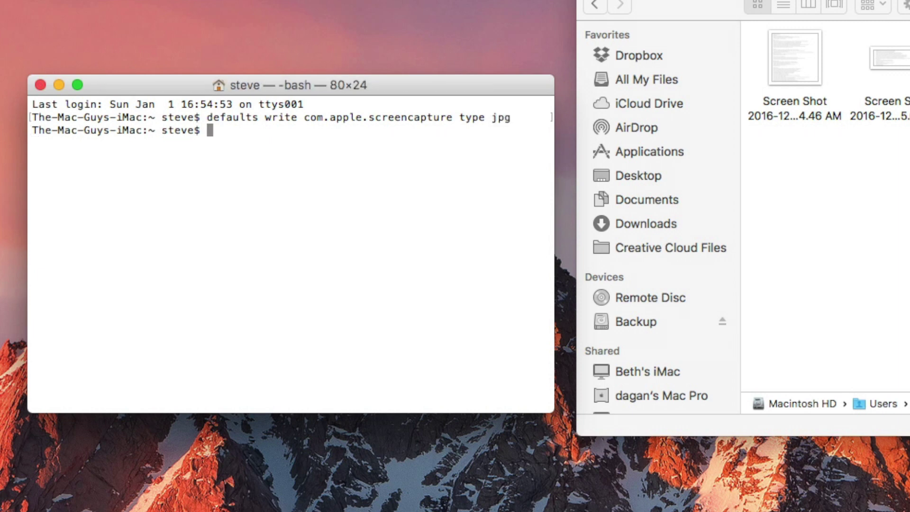